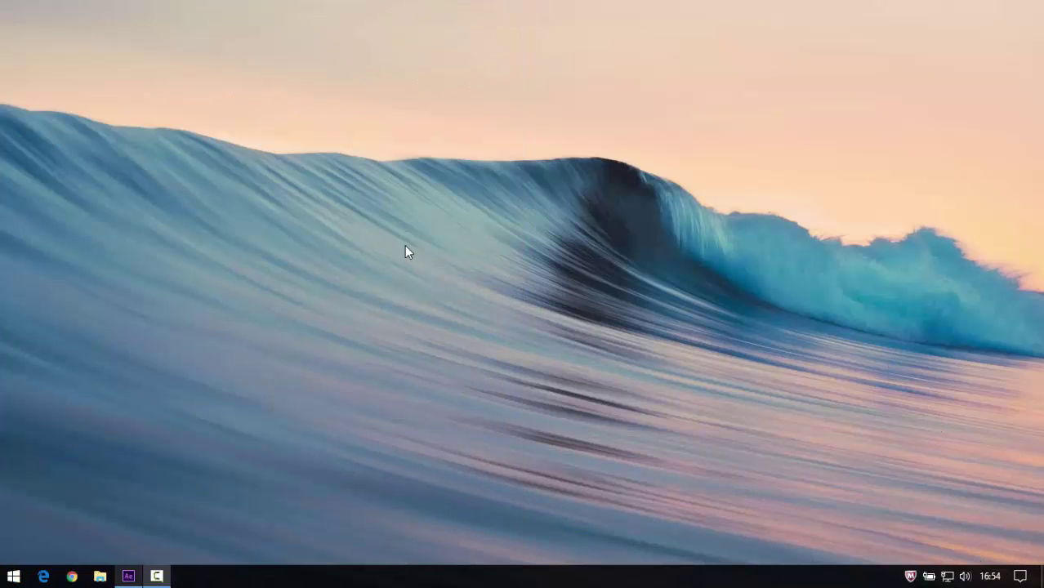
Restore the After Effects window showing the audio-spectrum composition over the hacker image
{"action": "left_click", "coordinate": [126, 576]}
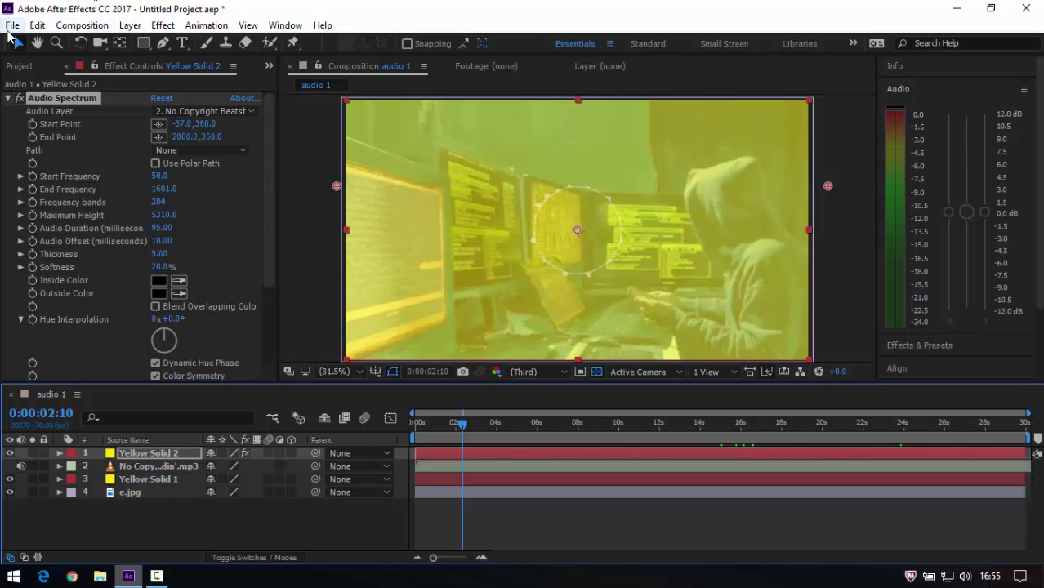
Add the audio 1 composition to the Adobe Media Encoder queue from File > Export
{"action": "left_click", "coordinate": [13, 25]}
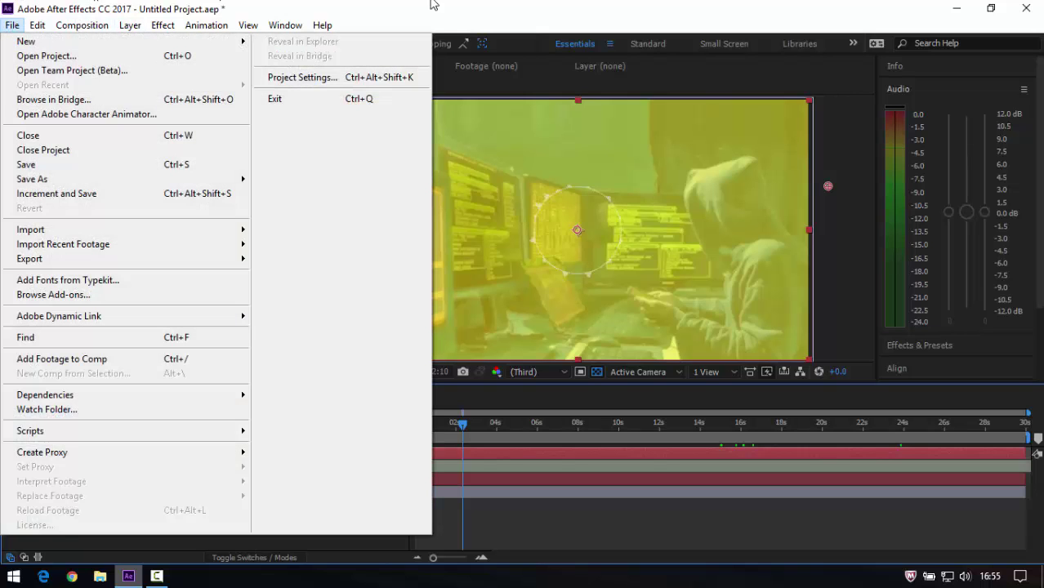
{"action": "left_click", "coordinate": [476, 6]}
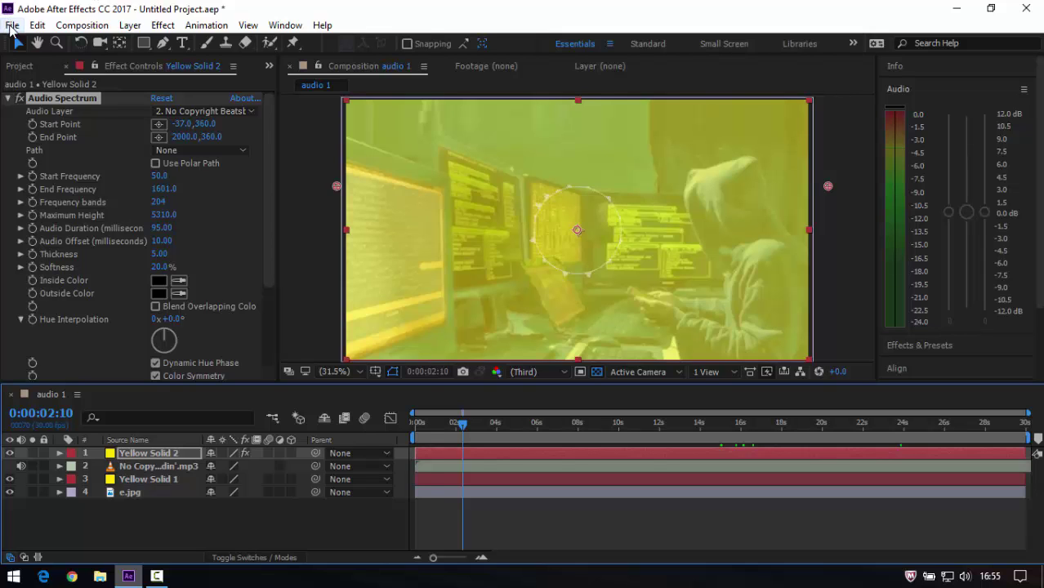
{"action": "left_click", "coordinate": [13, 26]}
{"action": "mouse_move", "coordinate": [31, 230]}
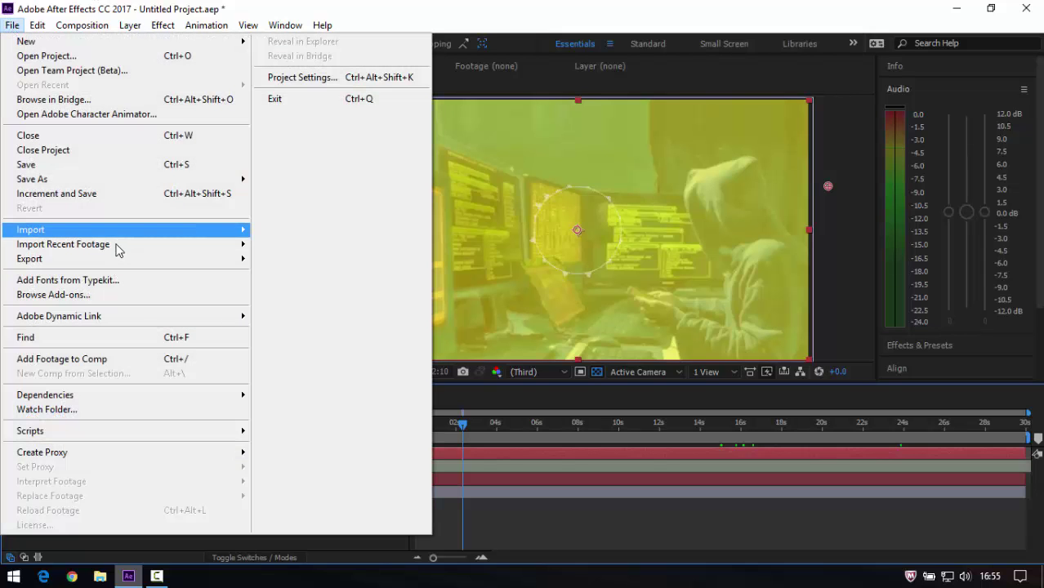
{"action": "left_click", "coordinate": [552, 182]}
{"action": "left_click", "coordinate": [15, 27]}
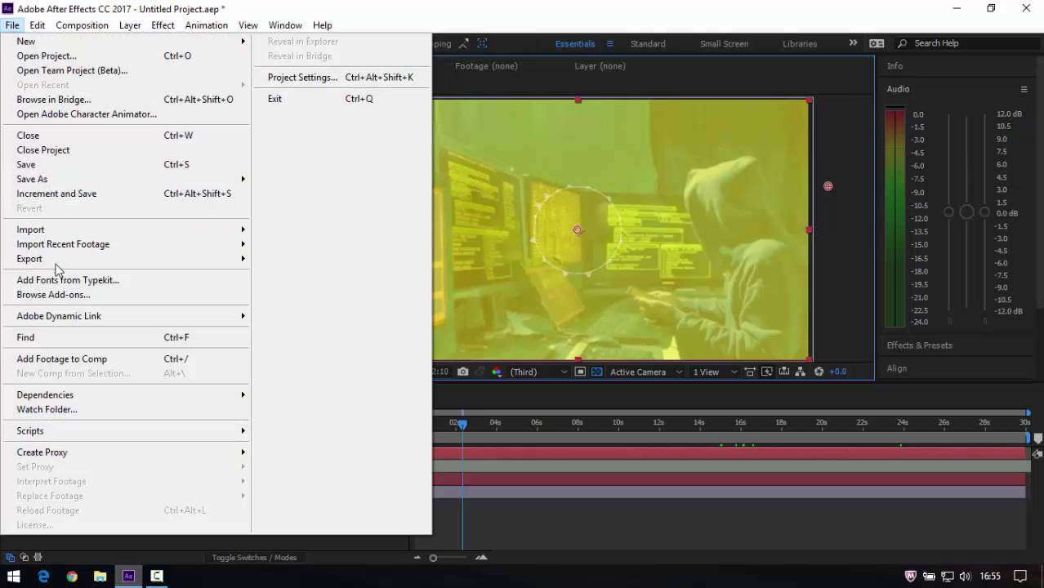
{"action": "mouse_move", "coordinate": [30, 259]}
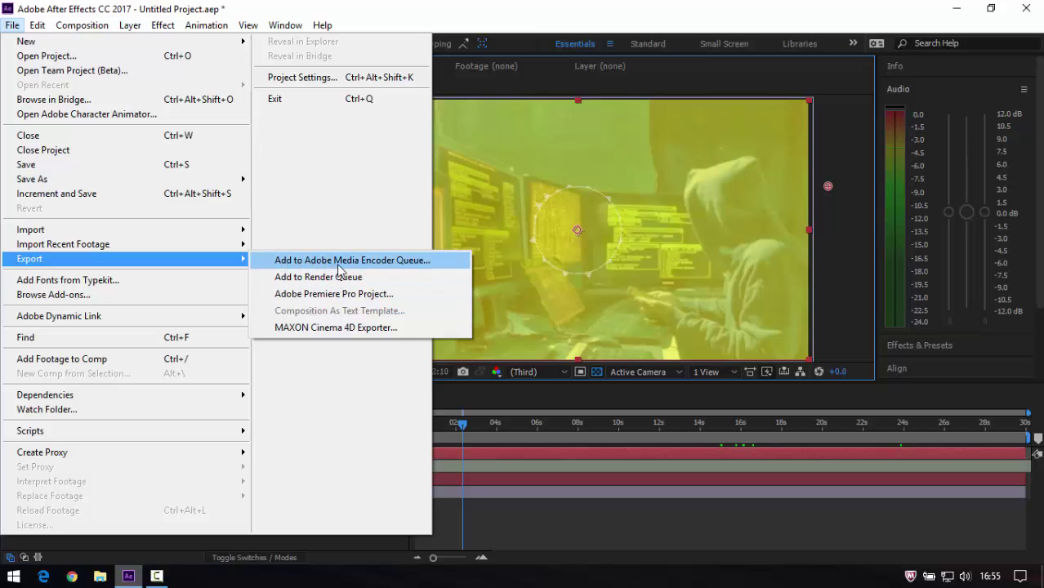
{"action": "left_click", "coordinate": [372, 265]}
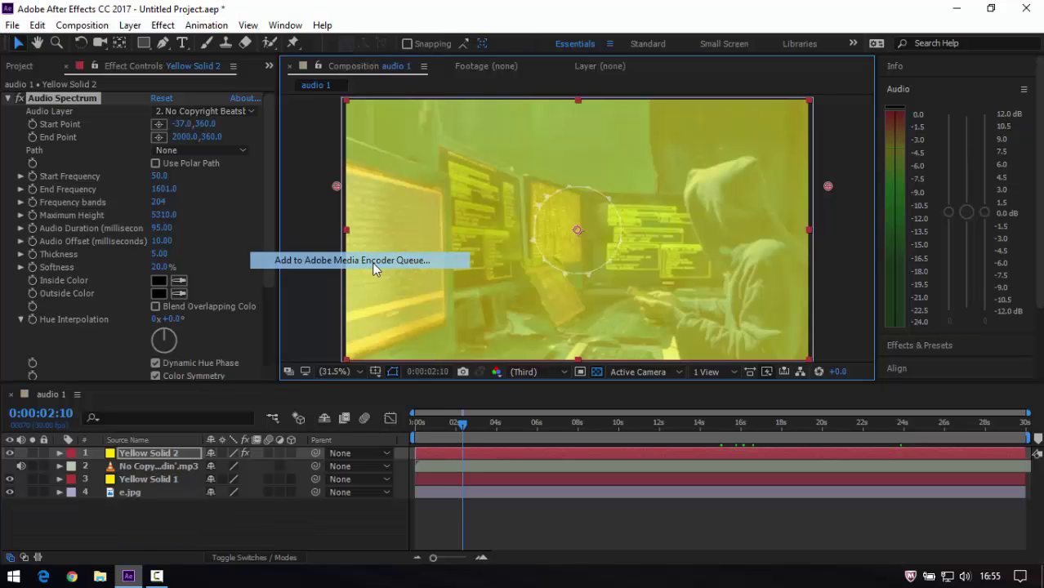
Minimize After Effects and wait for Media Encoder to finish launching
{"action": "left_click", "coordinate": [962, 10]}
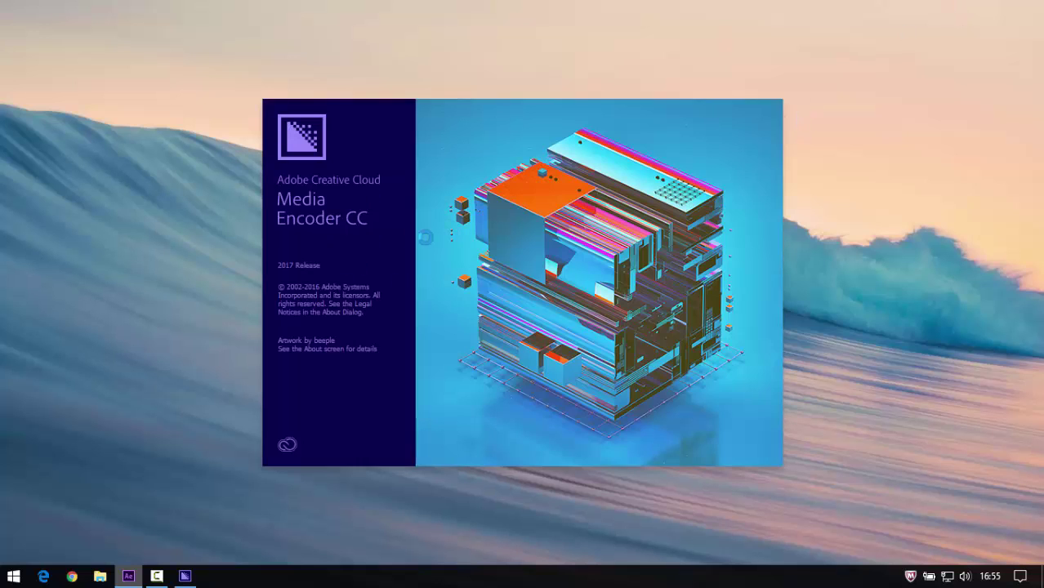
{"action": "right_click", "coordinate": [867, 206]}
{"action": "left_click", "coordinate": [972, 272]}
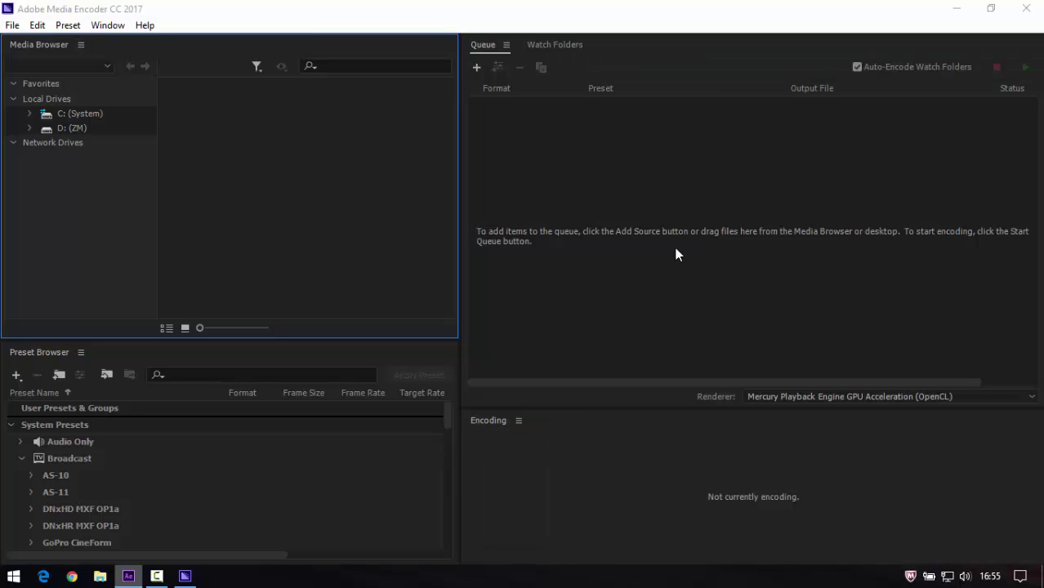
{"action": "left_click", "coordinate": [678, 261]}
{"action": "left_click", "coordinate": [346, 253]}
{"action": "left_click", "coordinate": [626, 261]}
{"action": "left_click", "coordinate": [727, 463]}
{"action": "left_click", "coordinate": [775, 218]}
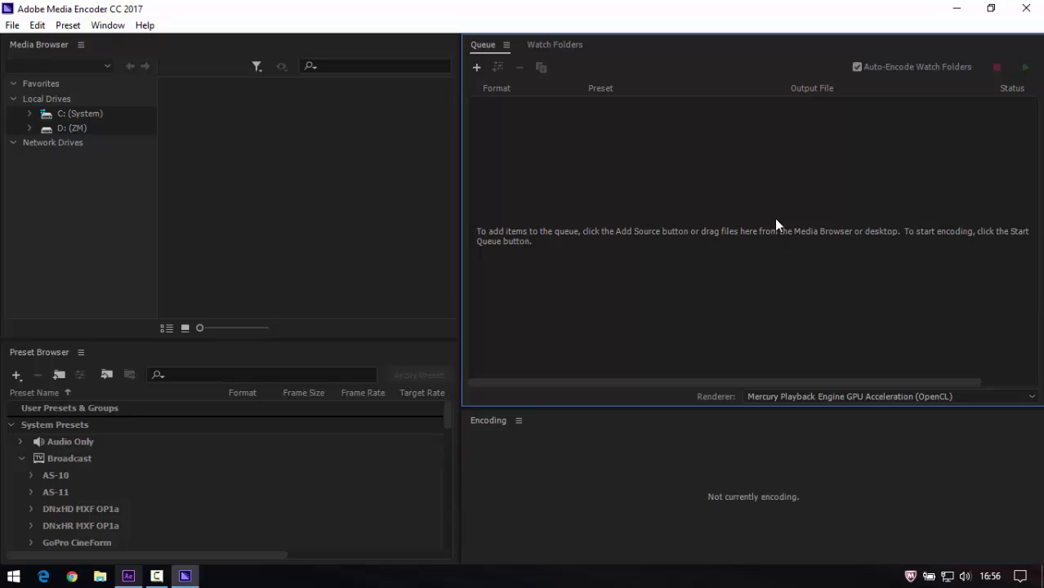
Re-send the composition from After Effects' File > Export and bring Media Encoder forward
{"action": "left_click", "coordinate": [128, 576]}
{"action": "left_click", "coordinate": [13, 27]}
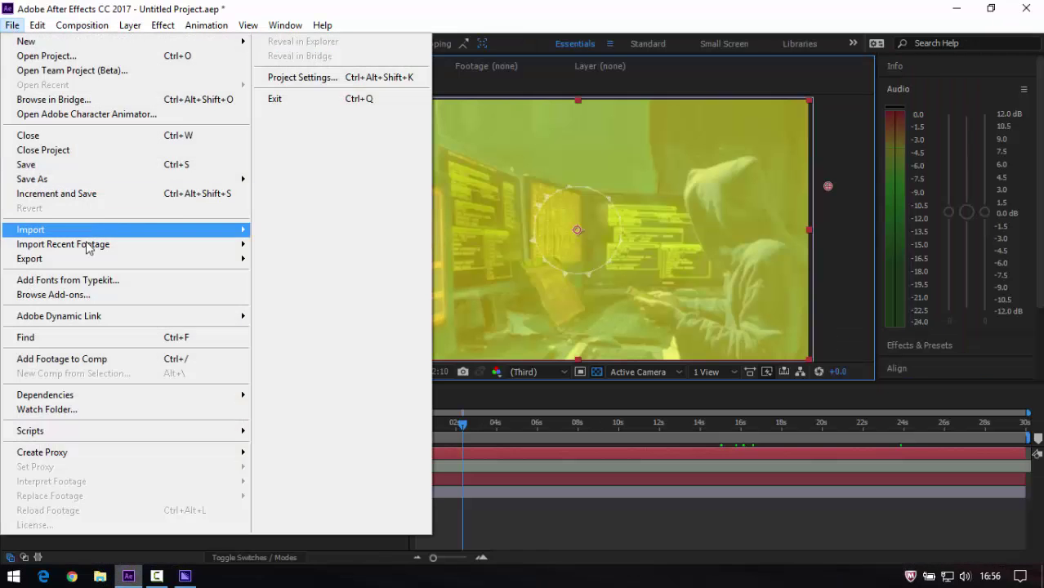
{"action": "left_click", "coordinate": [302, 271]}
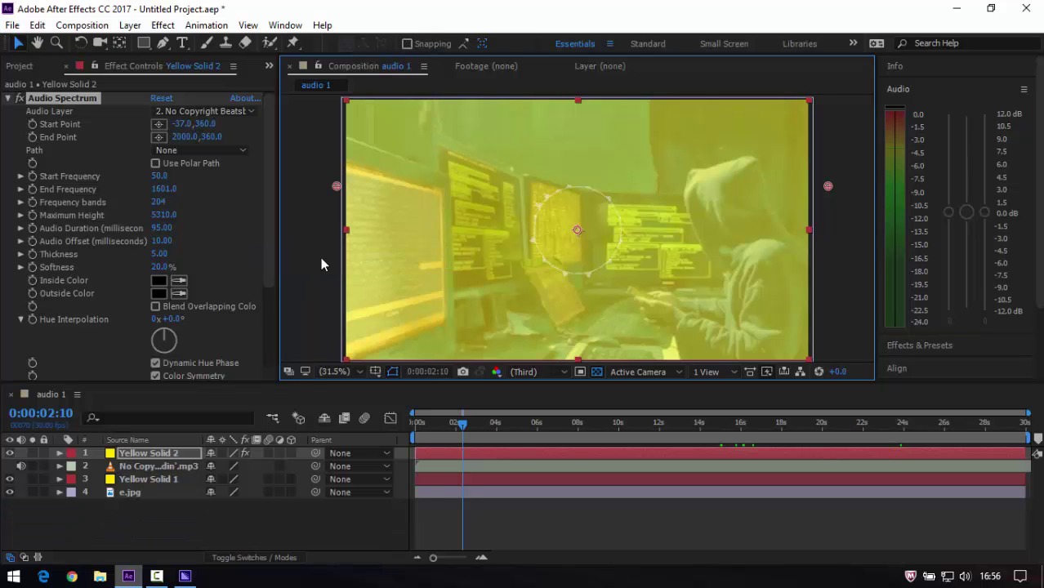
{"action": "left_click", "coordinate": [950, 8]}
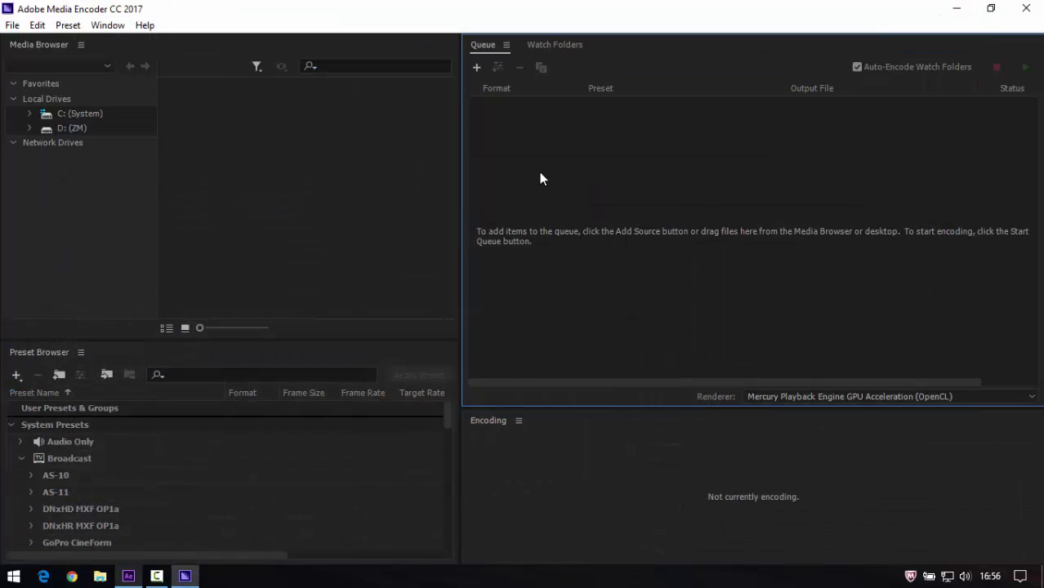
Remove the duplicate audio 1 job, leaving a single AVI item in the queue
{"action": "left_click", "coordinate": [682, 417]}
{"action": "left_click", "coordinate": [696, 269]}
{"action": "left_click", "coordinate": [471, 69]}
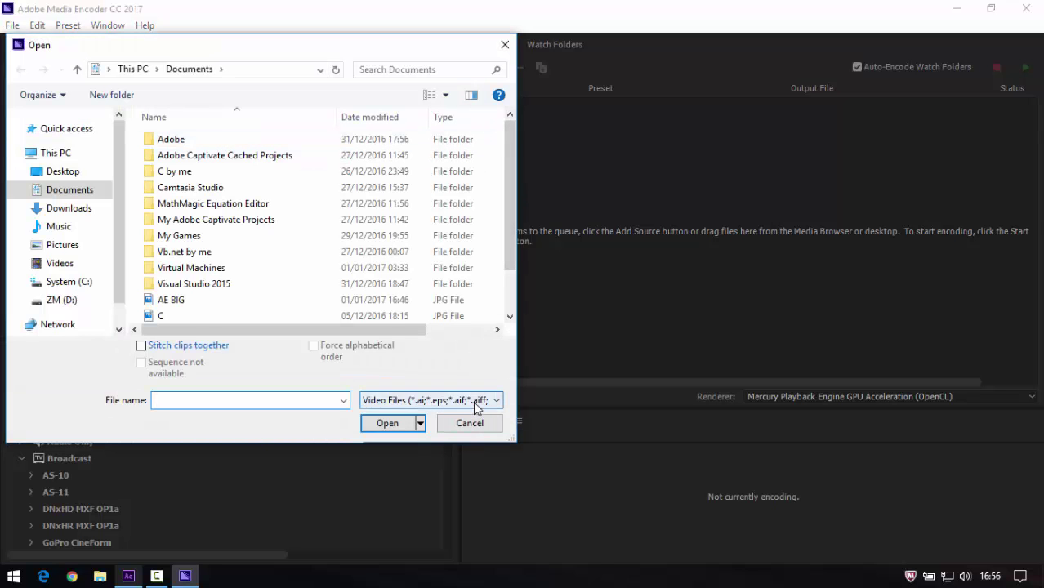
{"action": "left_click", "coordinate": [473, 401]}
{"action": "left_click", "coordinate": [441, 421]}
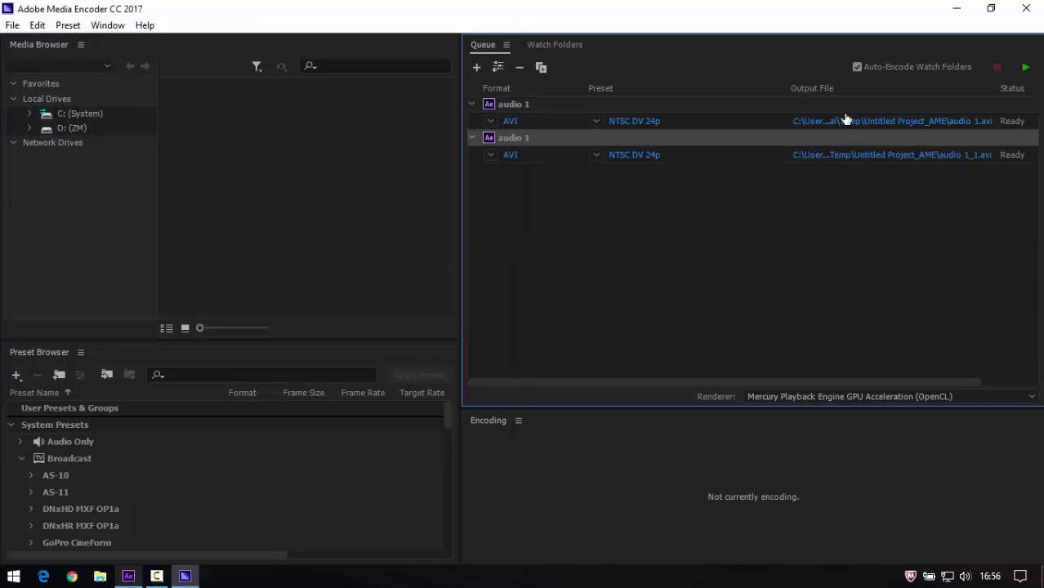
{"action": "left_click", "coordinate": [760, 128]}
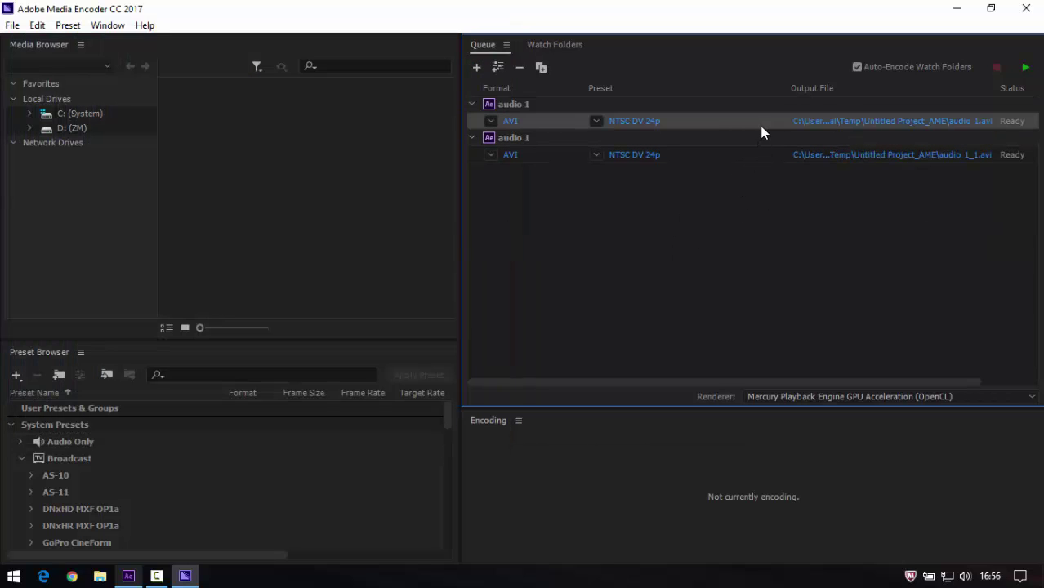
{"action": "right_click", "coordinate": [760, 128]}
{"action": "left_click", "coordinate": [594, 158]}
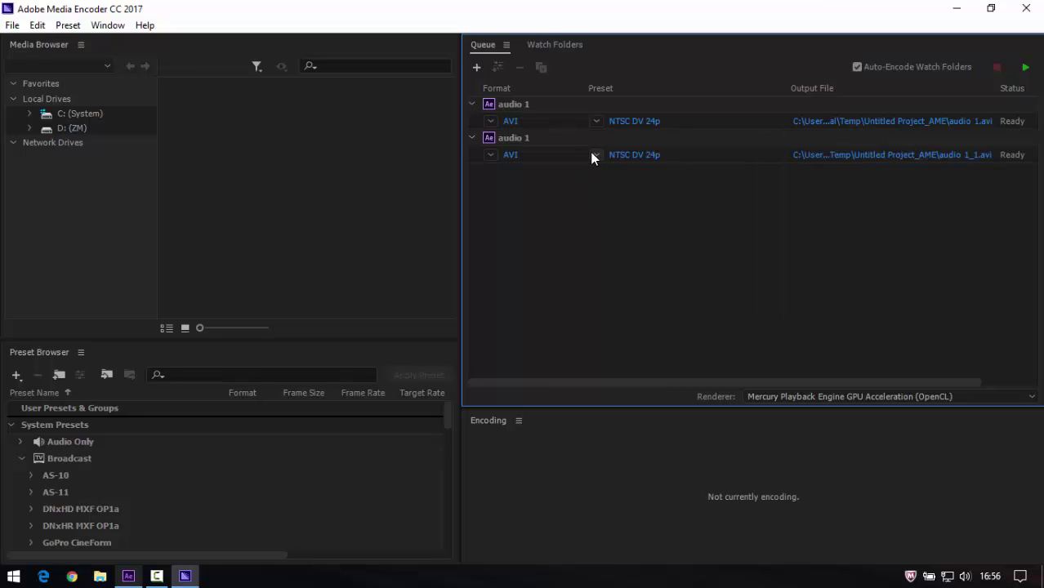
{"action": "right_click", "coordinate": [690, 124]}
{"action": "left_click", "coordinate": [754, 285]}
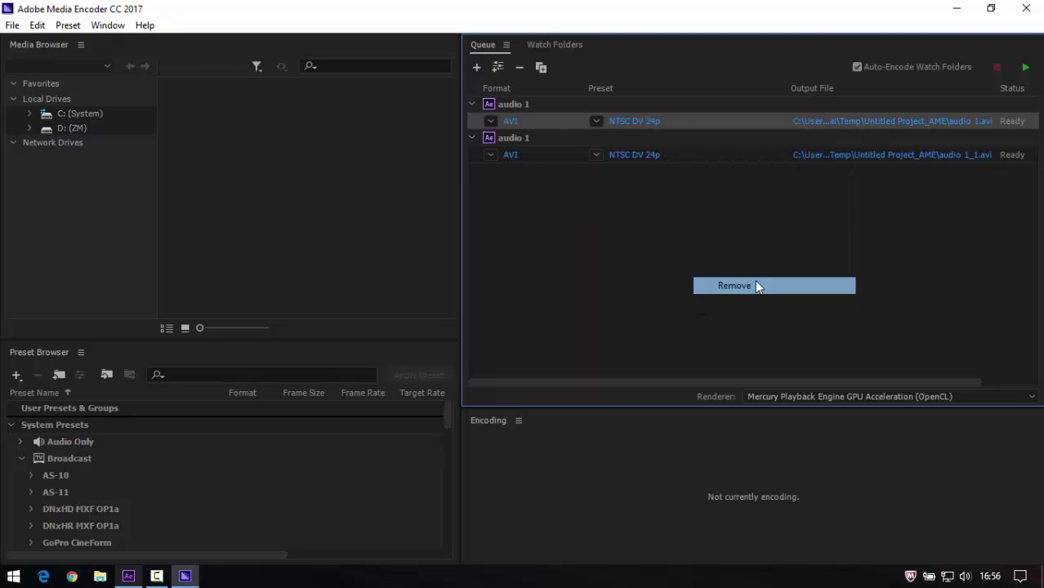
Save the job's output as audio 1_1.avi in the Documents folder
{"action": "left_click", "coordinate": [853, 120]}
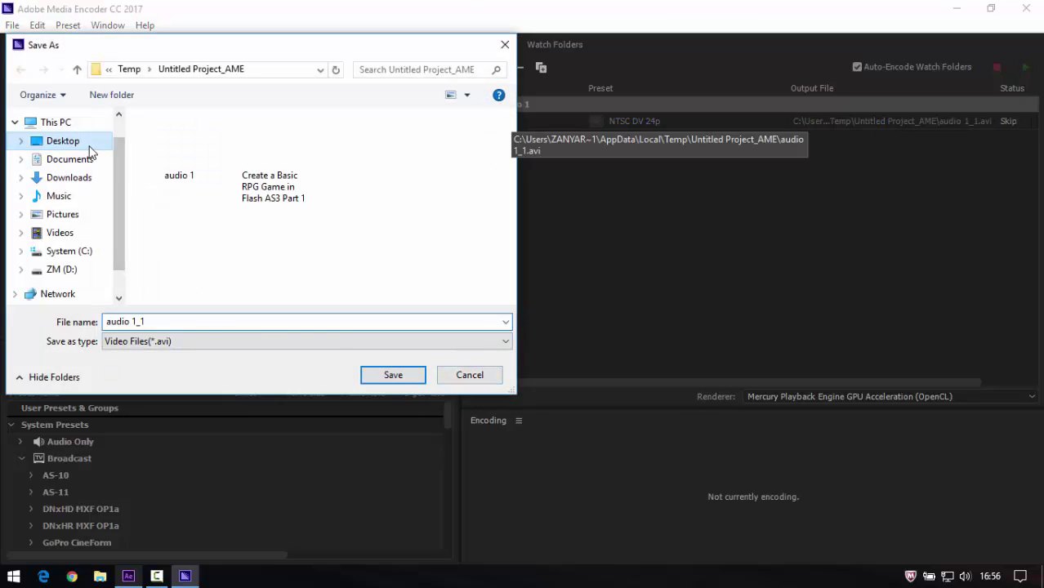
{"action": "left_click", "coordinate": [82, 143]}
{"action": "left_click", "coordinate": [94, 175]}
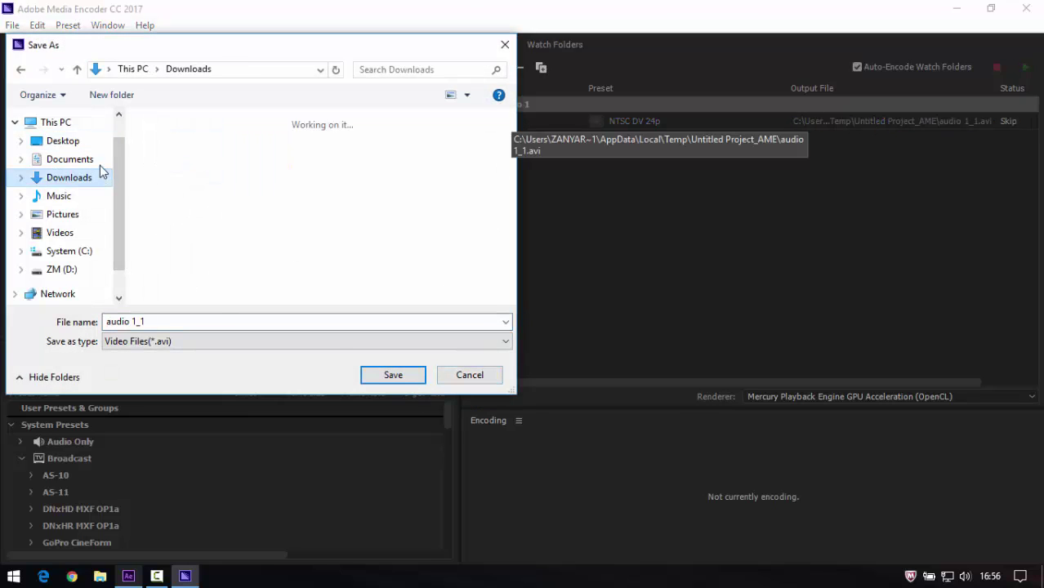
{"action": "left_click", "coordinate": [365, 374]}
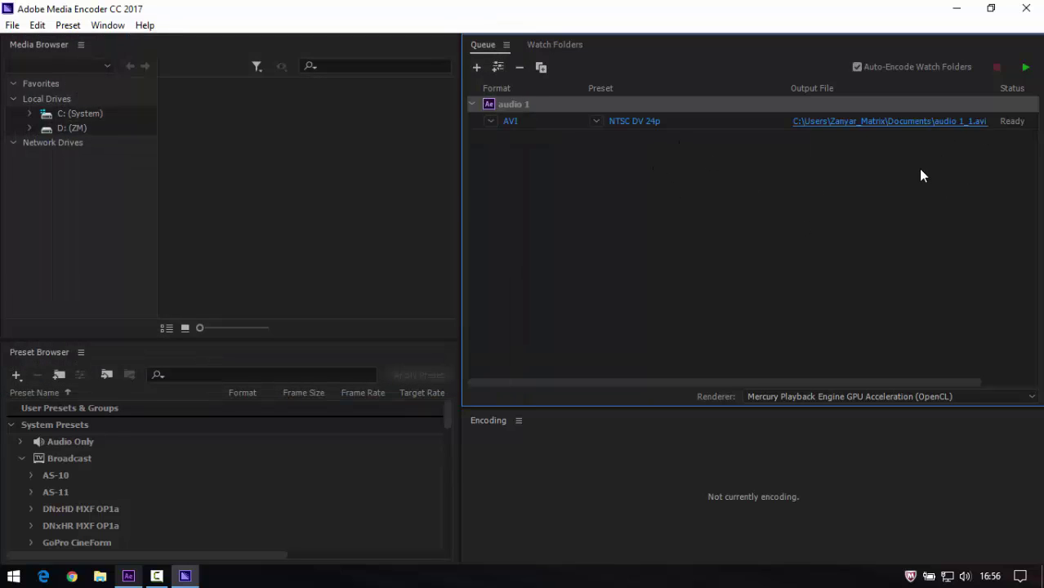
Open Export Settings for the queued audio 1 AVI item
{"action": "left_click", "coordinate": [600, 122]}
{"action": "left_click", "coordinate": [565, 121]}
{"action": "right_click", "coordinate": [565, 121]}
{"action": "left_click", "coordinate": [635, 132]}
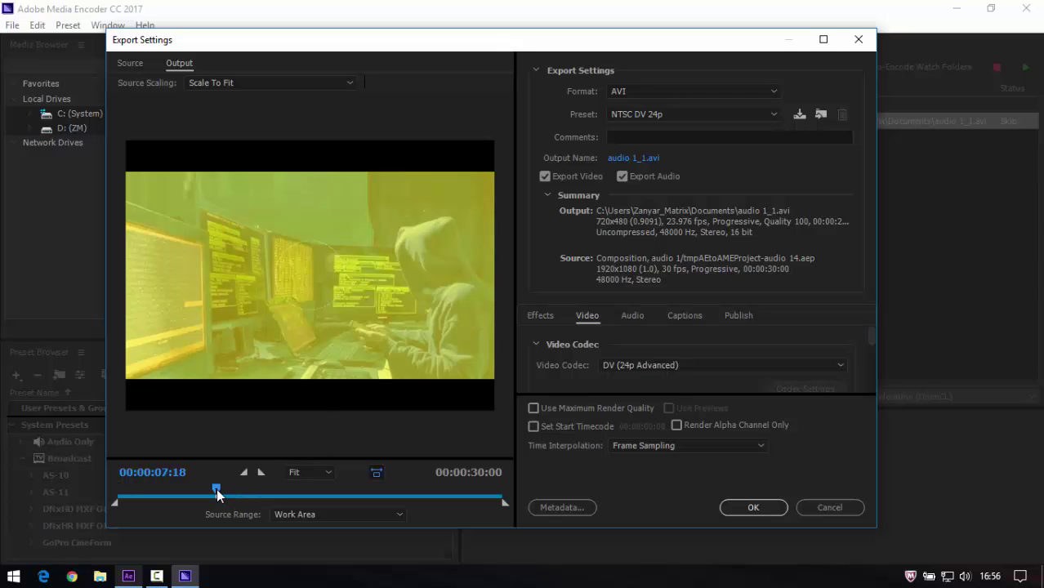
Keep source scaling at Scale To Fit and the output format as AVI
{"action": "left_click_drag", "start_coordinate": [216, 488], "coordinate": [239, 489]}
{"action": "left_click", "coordinate": [287, 82]}
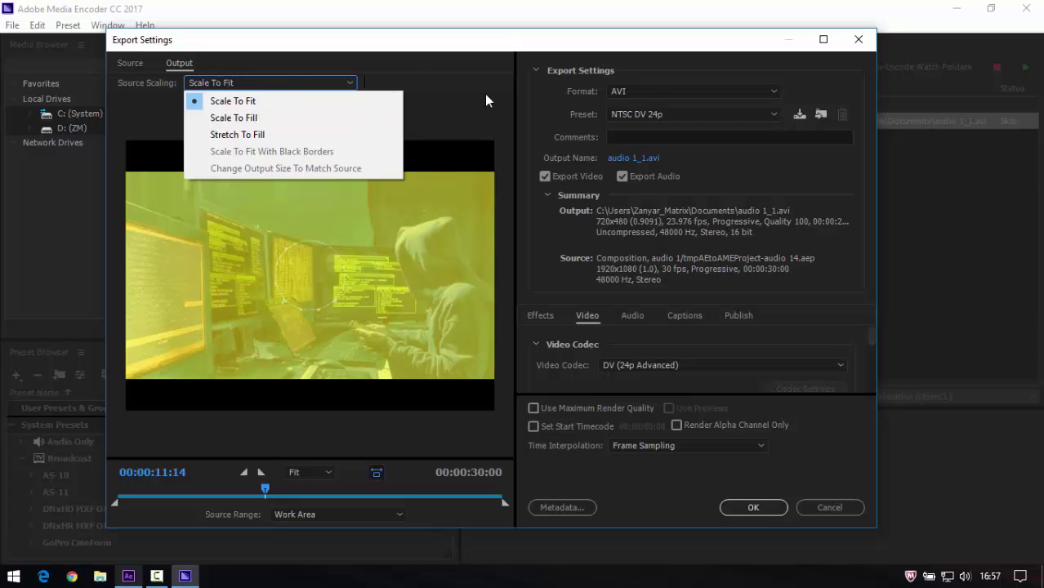
{"action": "left_click", "coordinate": [571, 109]}
{"action": "left_click", "coordinate": [643, 88]}
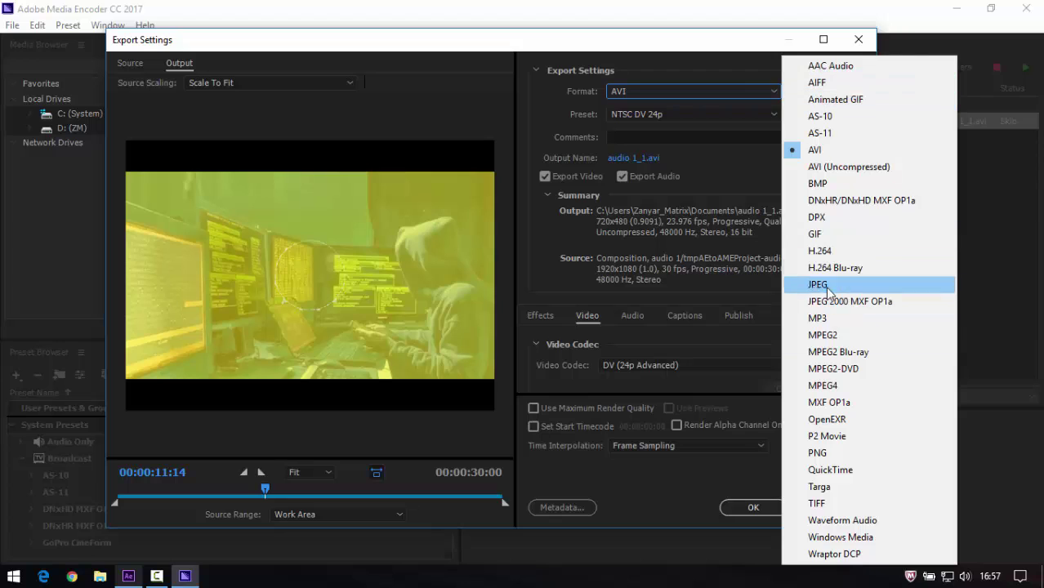
{"action": "left_click", "coordinate": [732, 258]}
Set the AVI video codec to None in the Video settings
{"action": "left_click", "coordinate": [535, 316]}
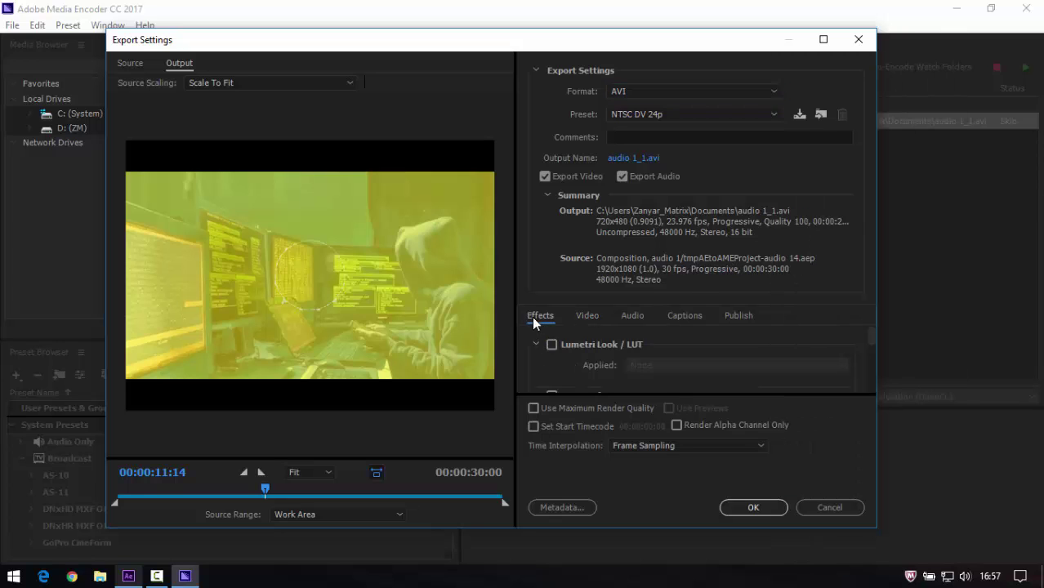
{"action": "scroll", "coordinate": [653, 343], "scroll_direction": "down", "scroll_amount": 3}
{"action": "scroll", "coordinate": [645, 327], "scroll_direction": "down", "scroll_amount": 3}
{"action": "scroll", "coordinate": [657, 329], "scroll_direction": "down", "scroll_amount": 2}
{"action": "scroll", "coordinate": [657, 329], "scroll_direction": "down", "scroll_amount": 2}
{"action": "left_click", "coordinate": [637, 317]}
{"action": "scroll", "coordinate": [703, 321], "scroll_direction": "down", "scroll_amount": 2}
{"action": "scroll", "coordinate": [640, 320], "scroll_direction": "down", "scroll_amount": 2}
{"action": "left_click", "coordinate": [585, 317]}
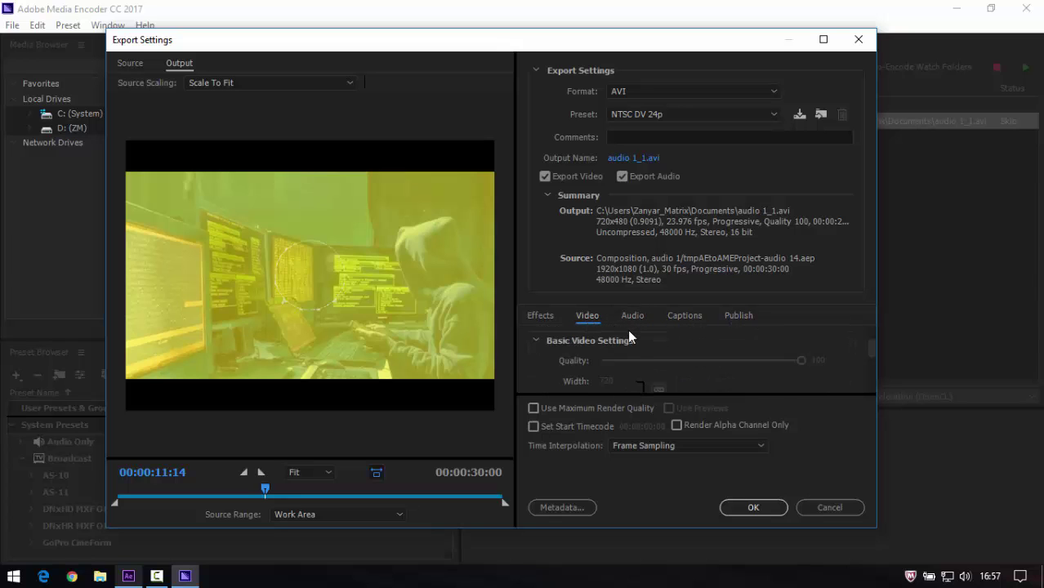
{"action": "scroll", "coordinate": [708, 372], "scroll_direction": "down", "scroll_amount": 1}
{"action": "scroll", "coordinate": [673, 360], "scroll_direction": "up", "scroll_amount": 2}
{"action": "scroll", "coordinate": [668, 356], "scroll_direction": "up", "scroll_amount": 2}
{"action": "left_click", "coordinate": [682, 364]}
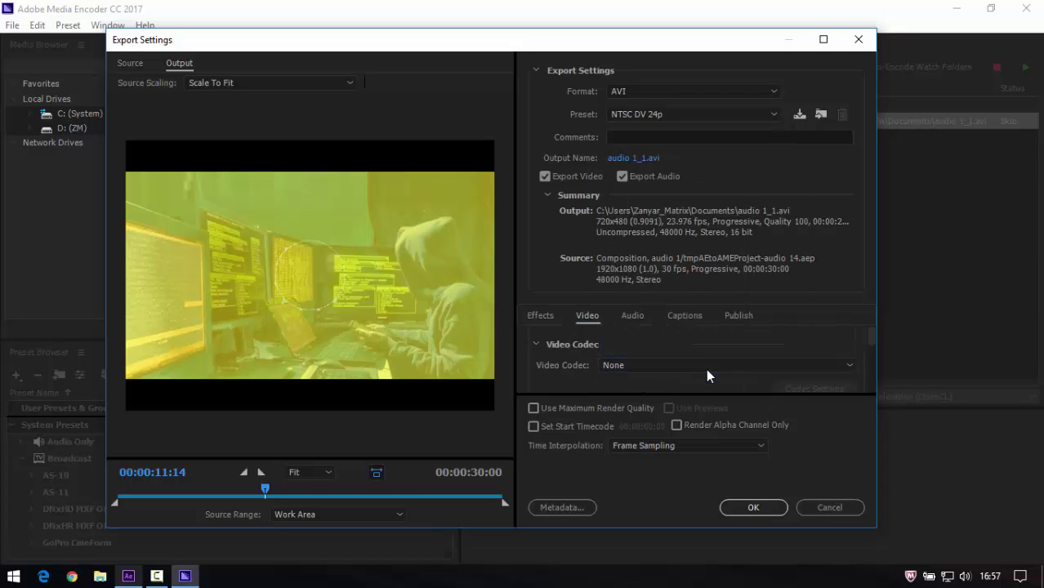
Set the frame size to 1920 by 1080 with width and height unlinked
{"action": "scroll", "coordinate": [782, 385], "scroll_direction": "down", "scroll_amount": 2}
{"action": "scroll", "coordinate": [776, 377], "scroll_direction": "down", "scroll_amount": 1}
{"action": "scroll", "coordinate": [735, 374], "scroll_direction": "down", "scroll_amount": 1}
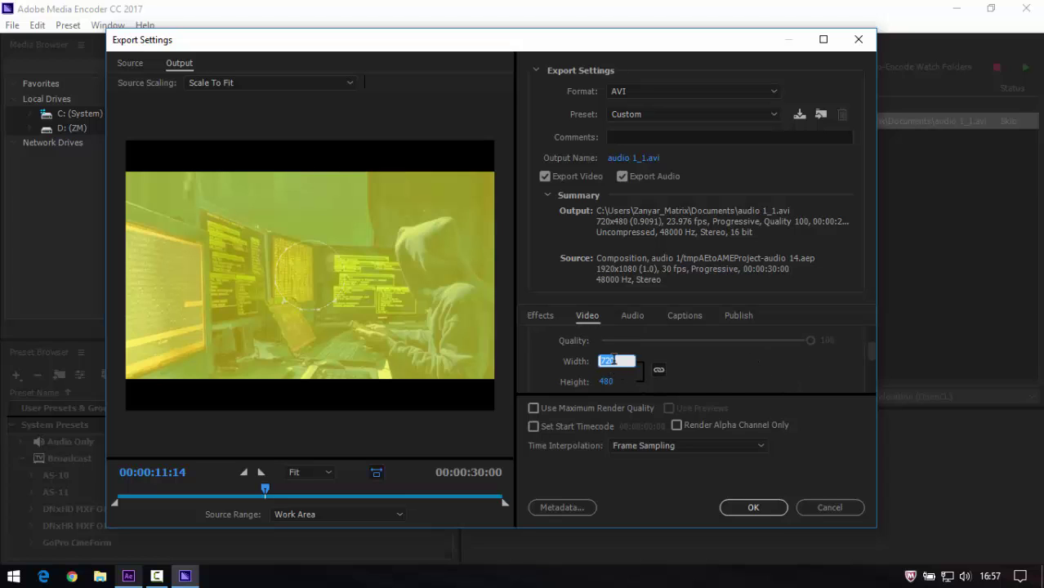
{"action": "type", "text": "12"}
{"action": "type", "text": "20"}
{"action": "key", "text": "Return"}
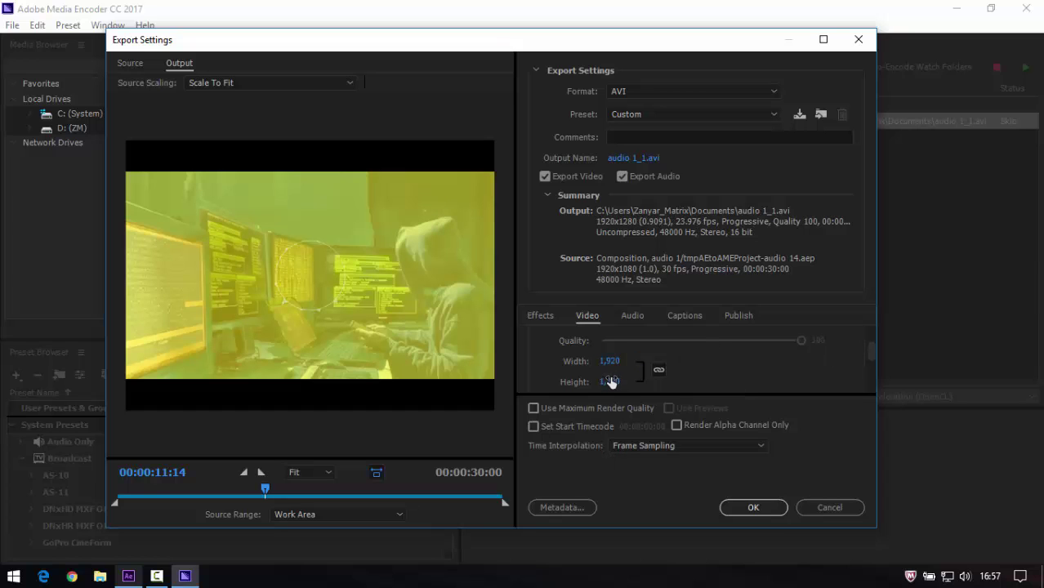
{"action": "left_click", "coordinate": [658, 370]}
{"action": "type", "text": "1080"}
{"action": "key", "text": "Return"}
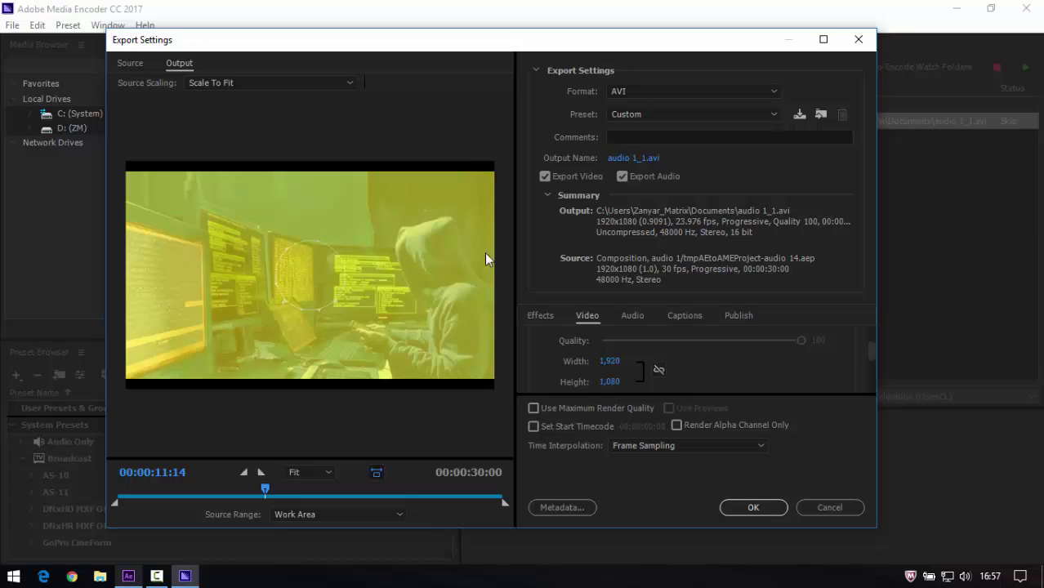
Set 60 fps frame rate and Lower First field order, and apply the settings
{"action": "scroll", "coordinate": [711, 394], "scroll_direction": "down", "scroll_amount": 1}
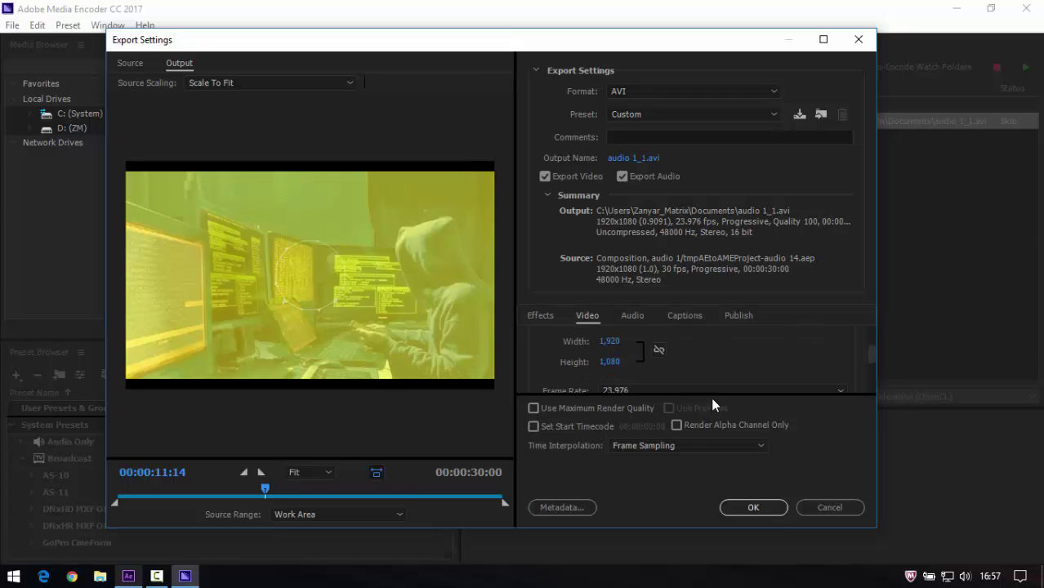
{"action": "scroll", "coordinate": [690, 377], "scroll_direction": "down", "scroll_amount": 2}
{"action": "left_click", "coordinate": [682, 358]}
{"action": "left_click", "coordinate": [653, 328]}
{"action": "left_click", "coordinate": [686, 374]}
{"action": "left_click", "coordinate": [645, 426]}
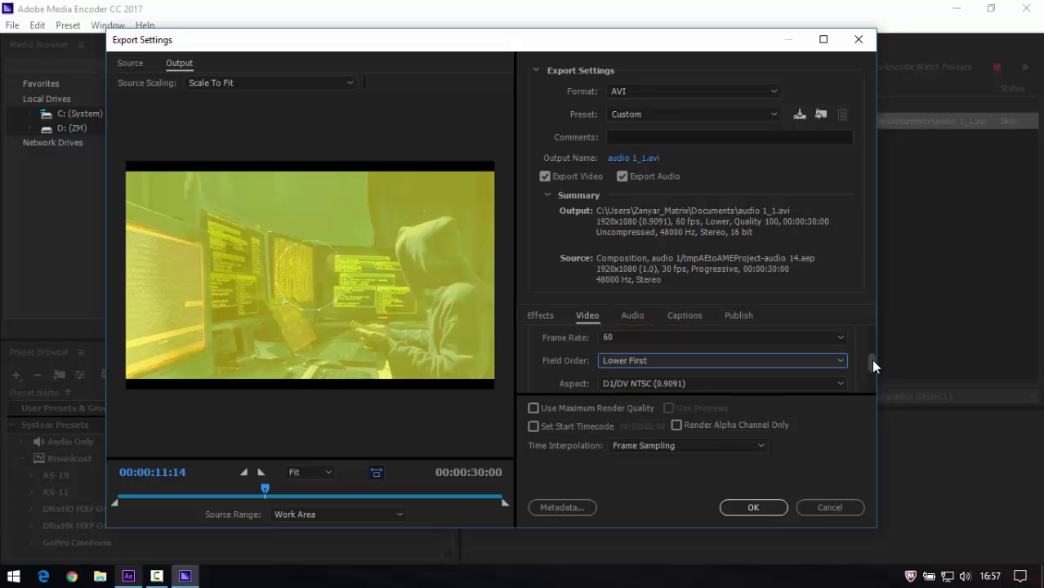
{"action": "left_click_drag", "start_coordinate": [871, 359], "coordinate": [872, 386]}
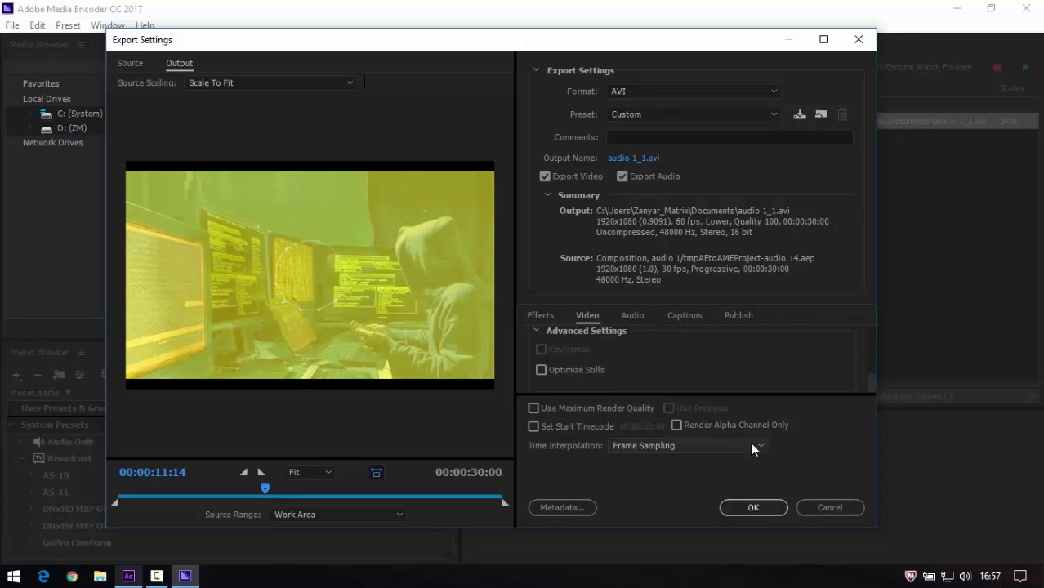
{"action": "left_click", "coordinate": [753, 507]}
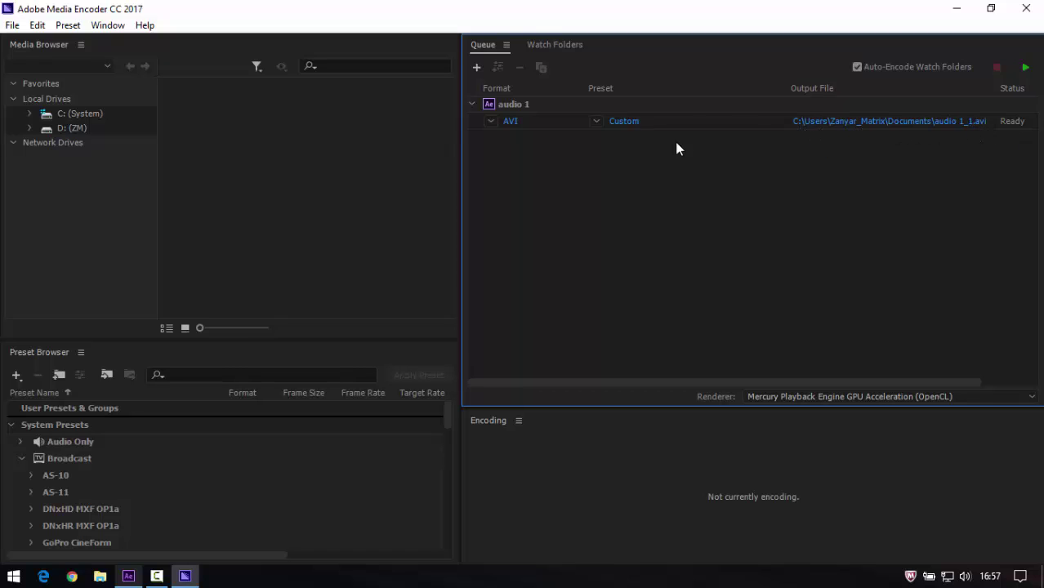
Keep the Custom preset and re-save the output as audio 1_1.avi in Documents
{"action": "left_click", "coordinate": [597, 121]}
{"action": "left_click", "coordinate": [929, 206]}
{"action": "left_click", "coordinate": [868, 122]}
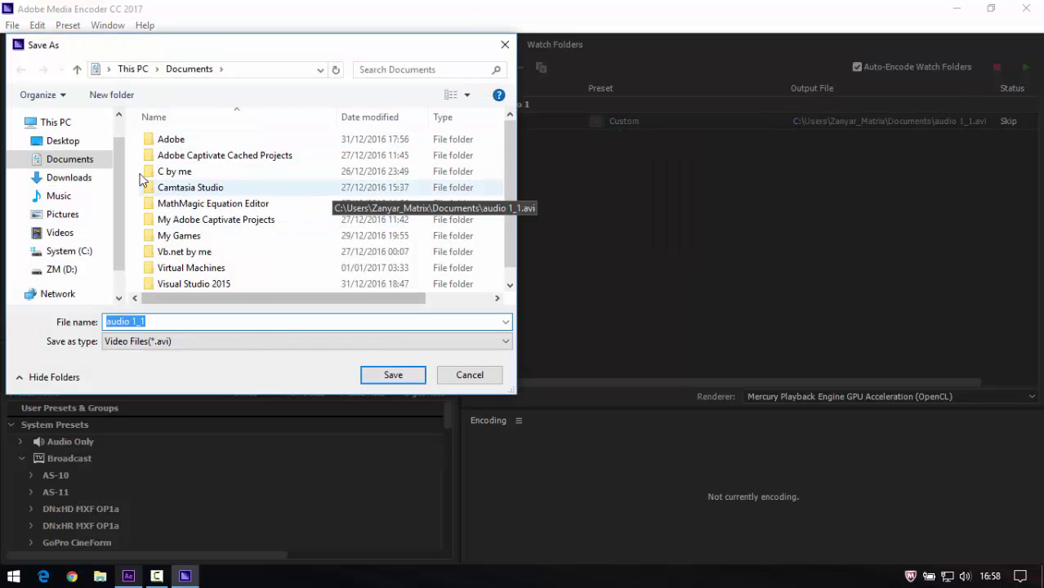
{"action": "left_click", "coordinate": [391, 376]}
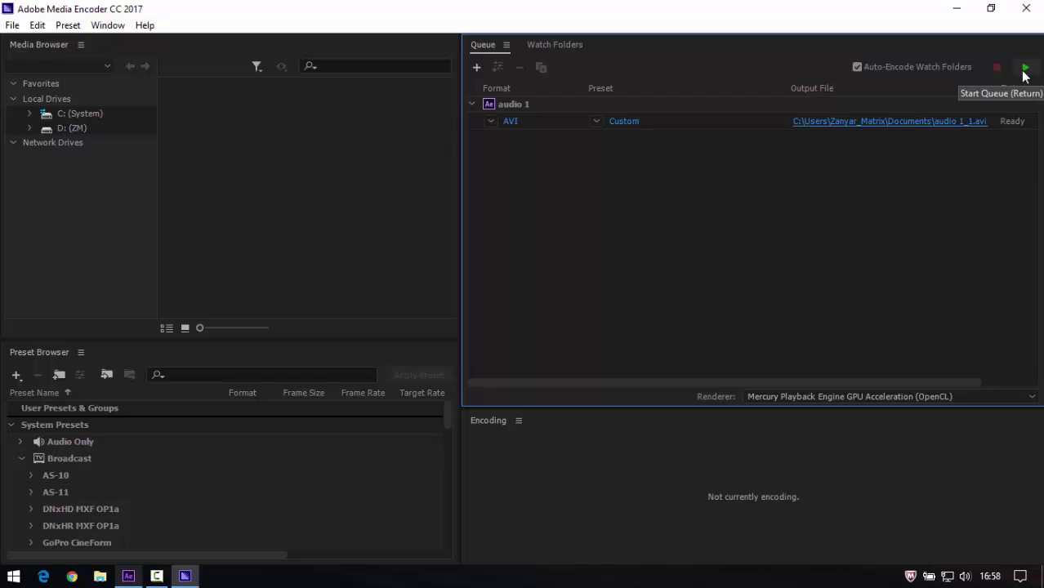
Start the queue encoding and switch the renderer to Mercury Playback Engine Software Only
{"action": "left_click", "coordinate": [1018, 71]}
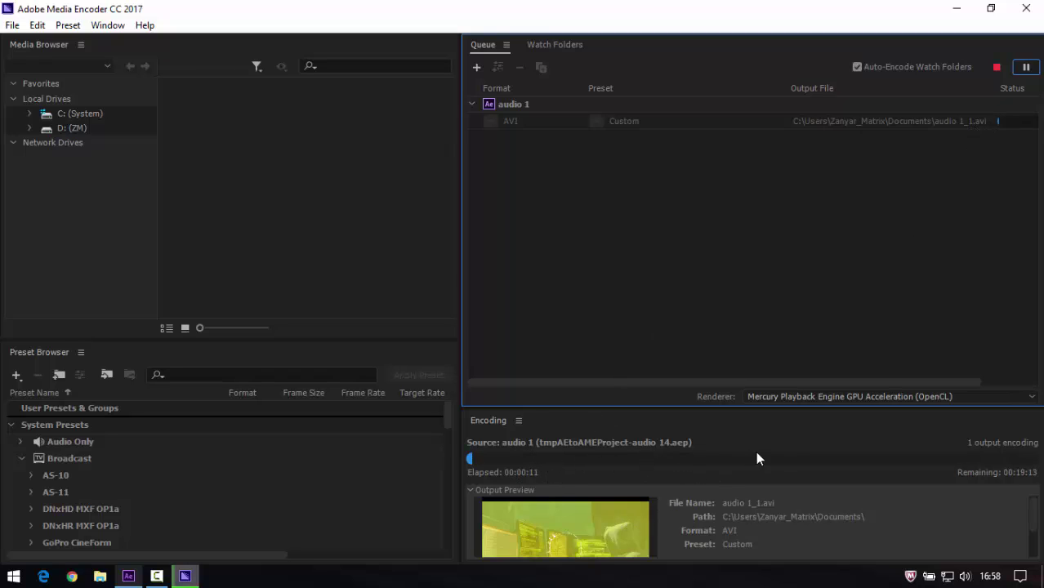
{"action": "left_click", "coordinate": [817, 396]}
{"action": "left_click", "coordinate": [816, 413]}
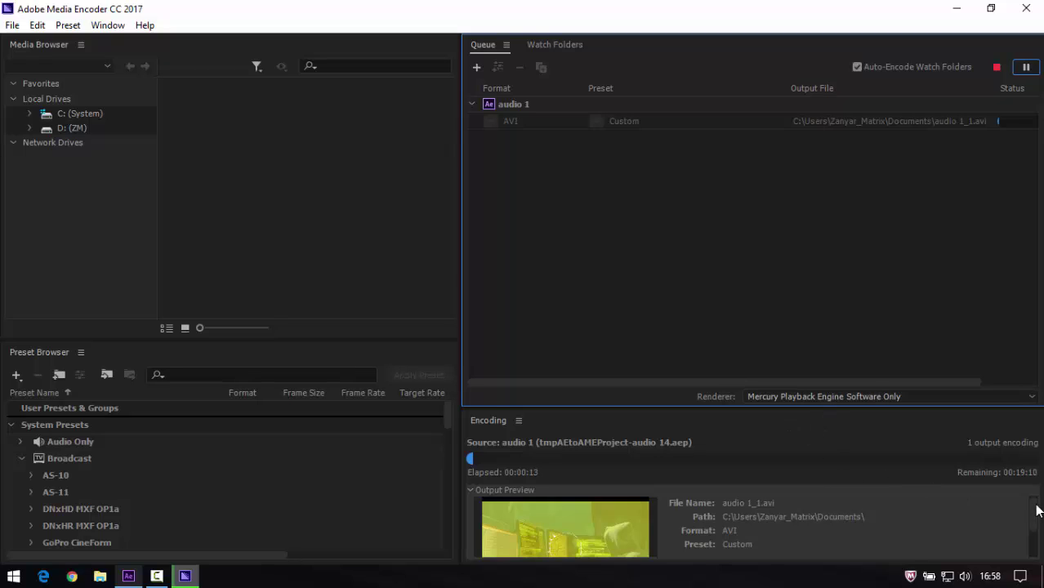
{"action": "left_click_drag", "start_coordinate": [1035, 508], "coordinate": [1033, 551]}
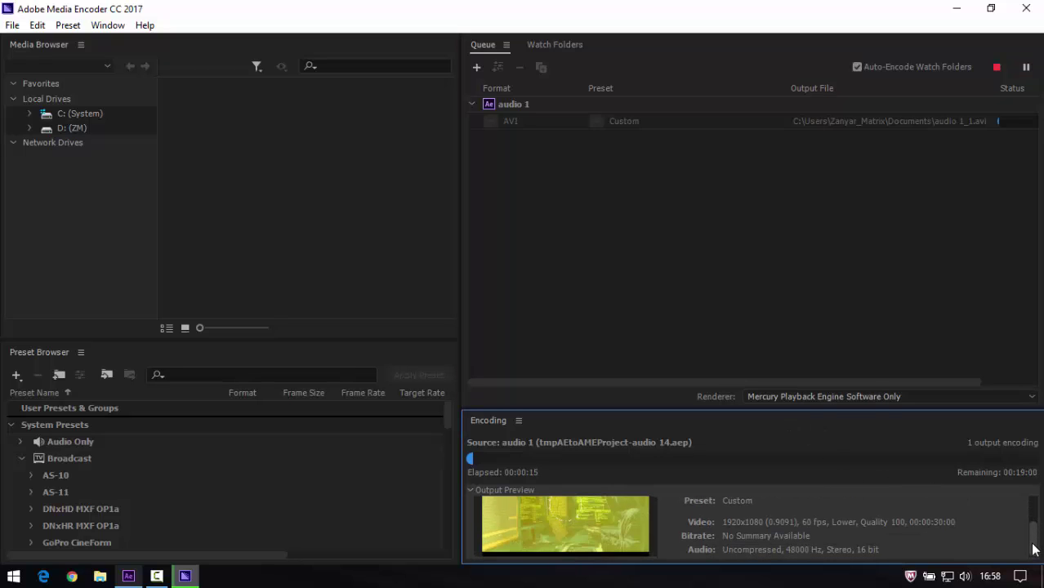
{"action": "scroll", "coordinate": [1033, 551], "scroll_direction": "up", "scroll_amount": 2}
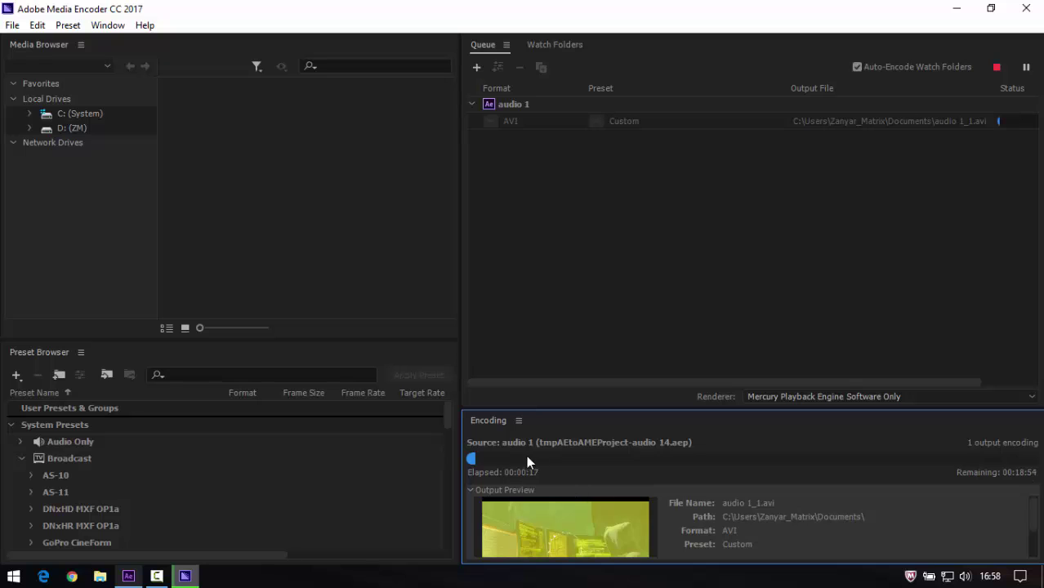